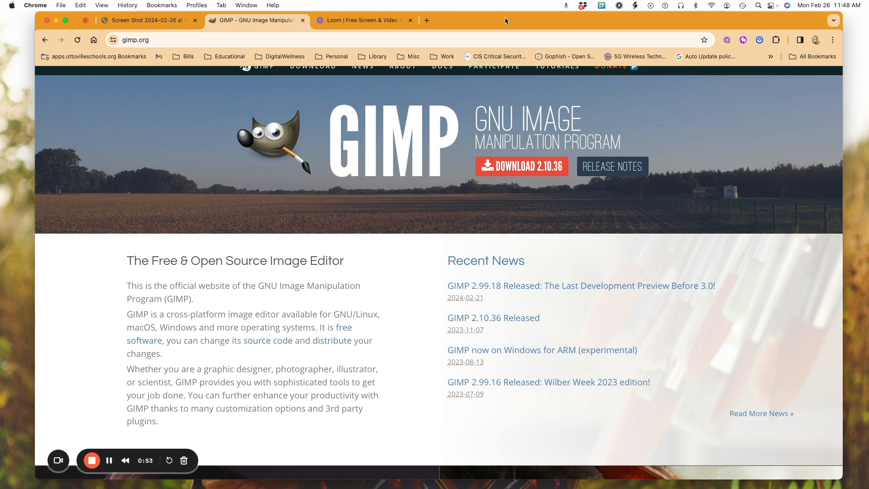
Step: Switch to GIMP and reposition its window slightly lower over the browser
mouse_move(504, 17)
mouse_down()
mouse_move(496, 86)
mouse_move(498, 30)
mouse_up()
click(529, 18)
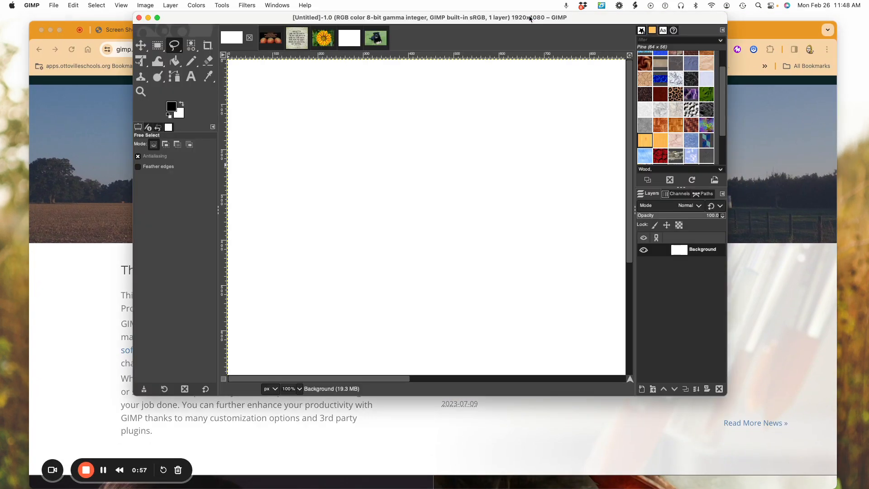
drag(276, 21, 265, 42)
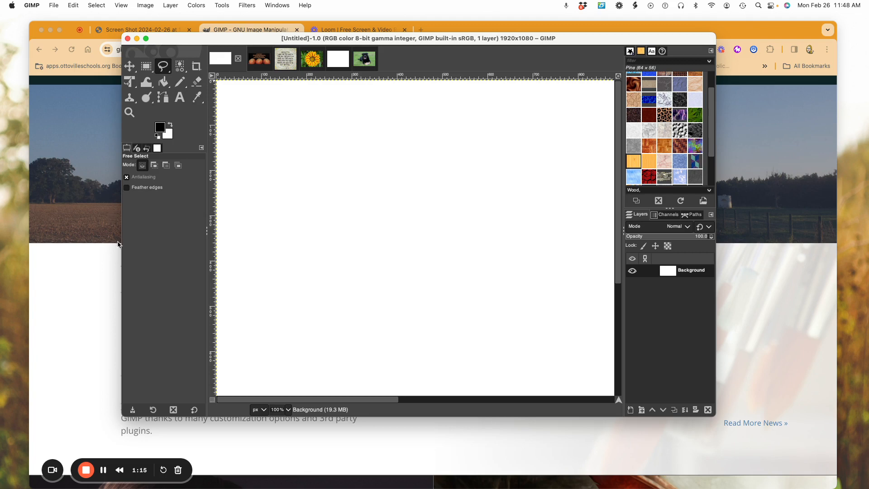
Step: Examine the Bucket Fill and Paths tool options and look through the available brushes, patterns and fonts
click(163, 83)
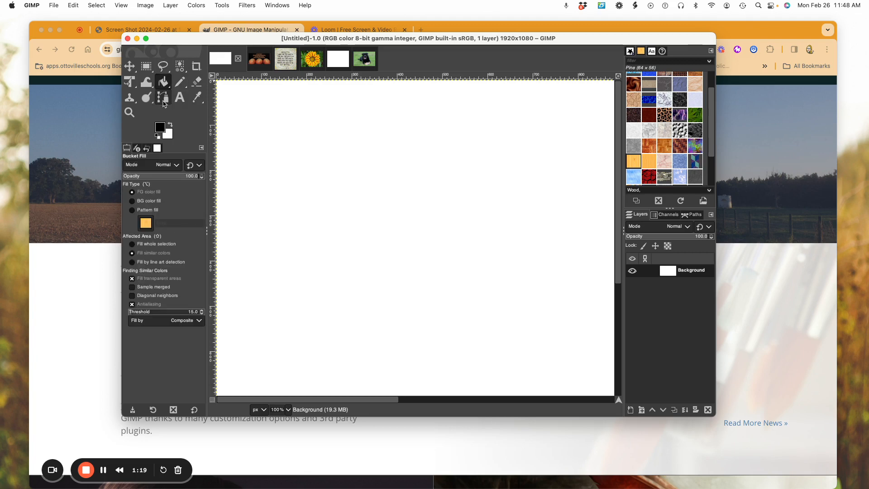
click(164, 98)
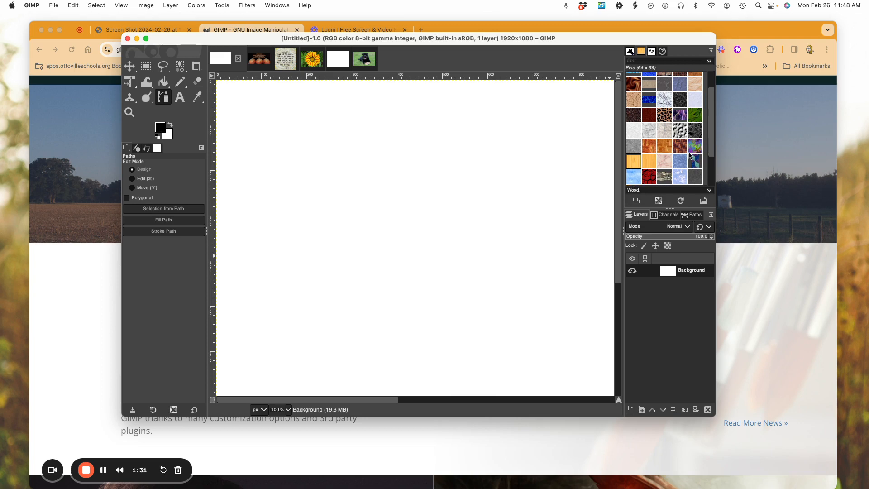
scroll(685, 158, down, 1)
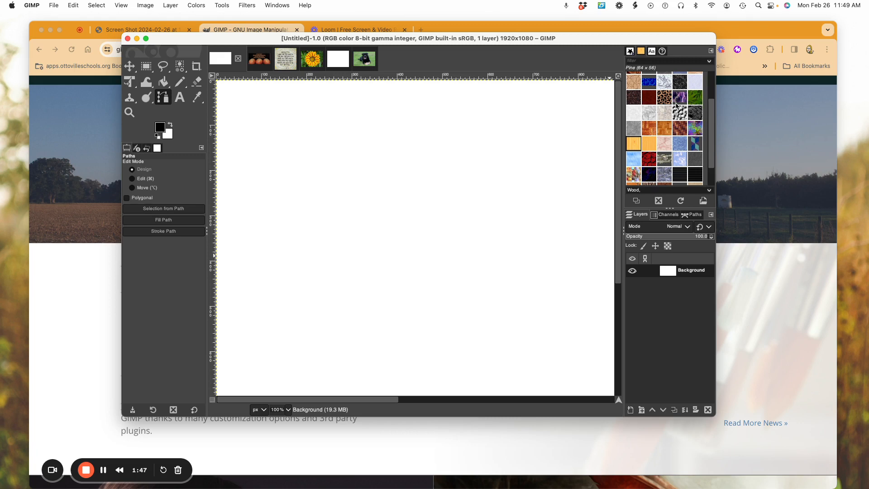
click(629, 52)
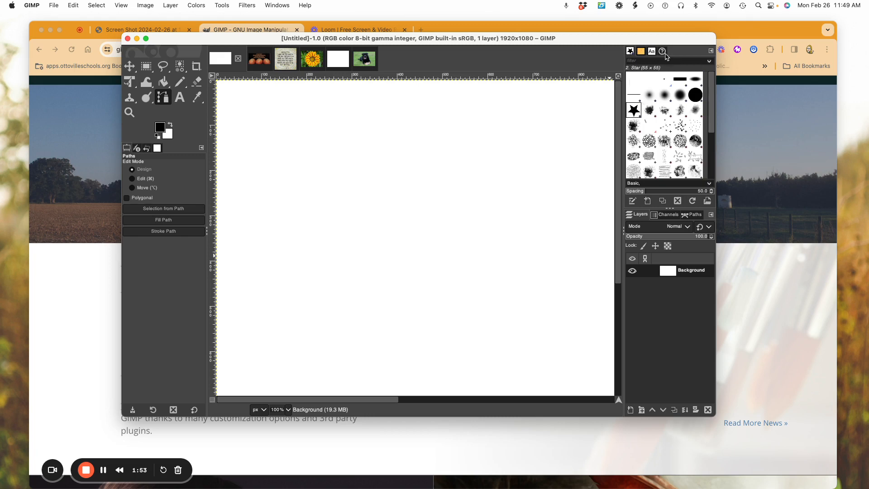
scroll(641, 52, down, 2)
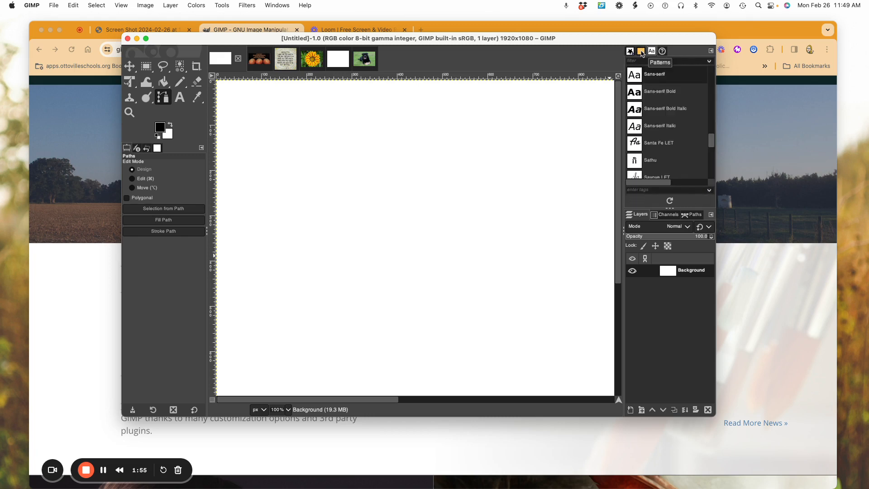
click(641, 51)
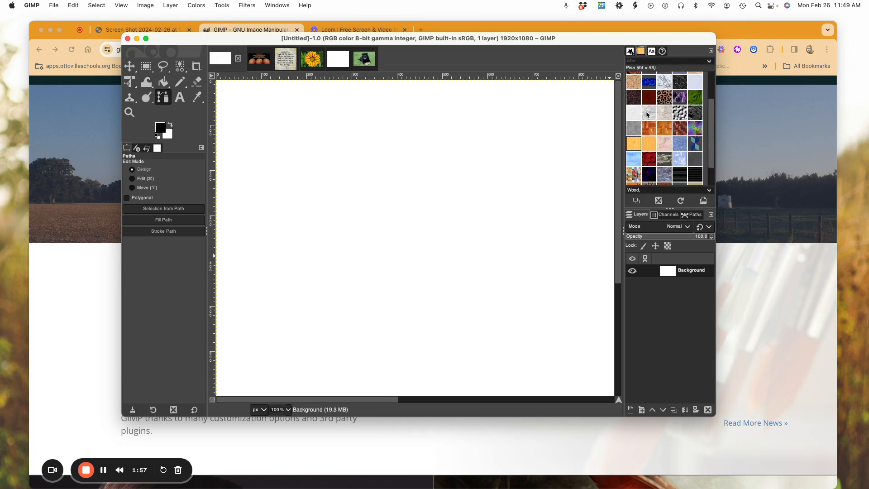
click(652, 52)
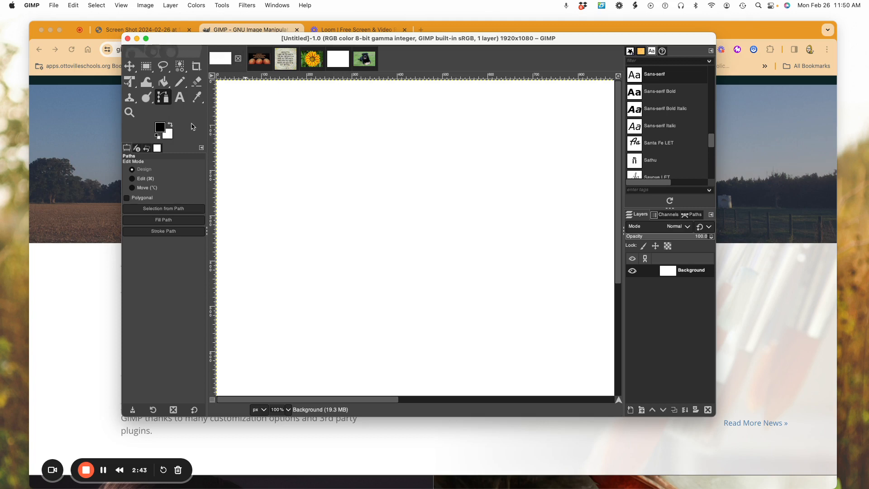
Step: Open the image dog-1361477.jpg from the Gimp folder on the Desktop
click(56, 6)
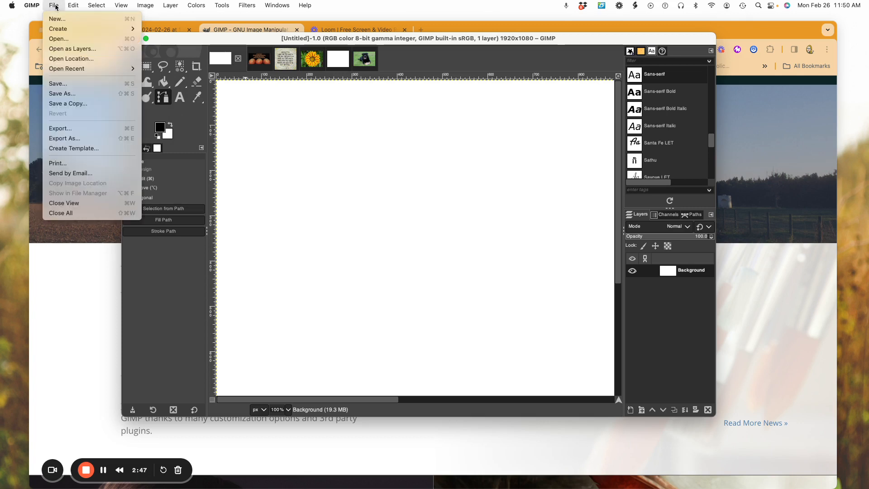
click(62, 39)
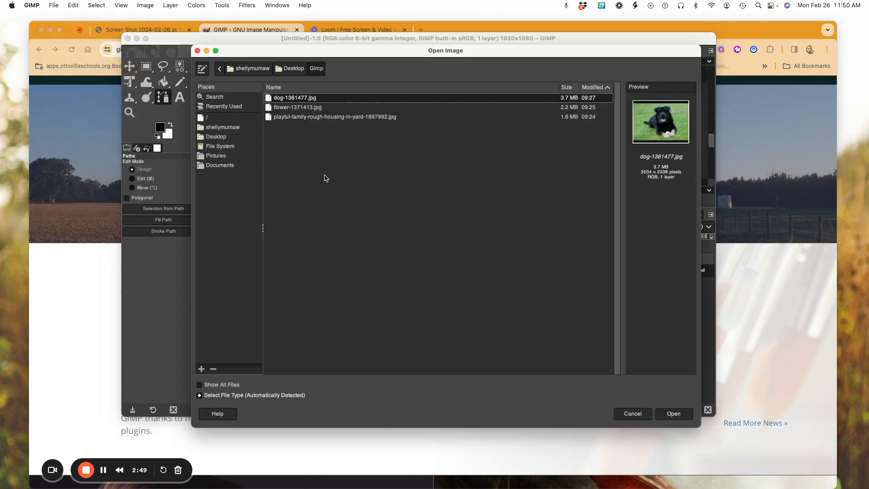
click(653, 125)
click(678, 415)
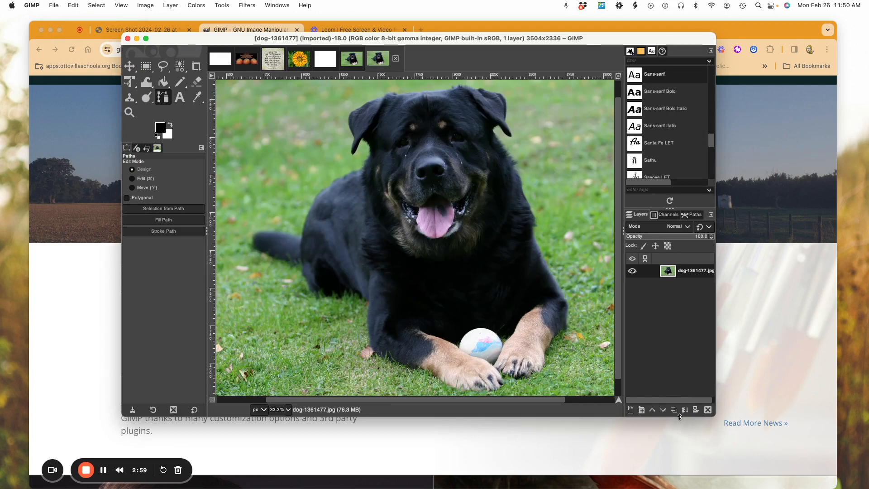
Step: Add an alpha channel to the dog photo's layer
scroll(240, 101, right, 3)
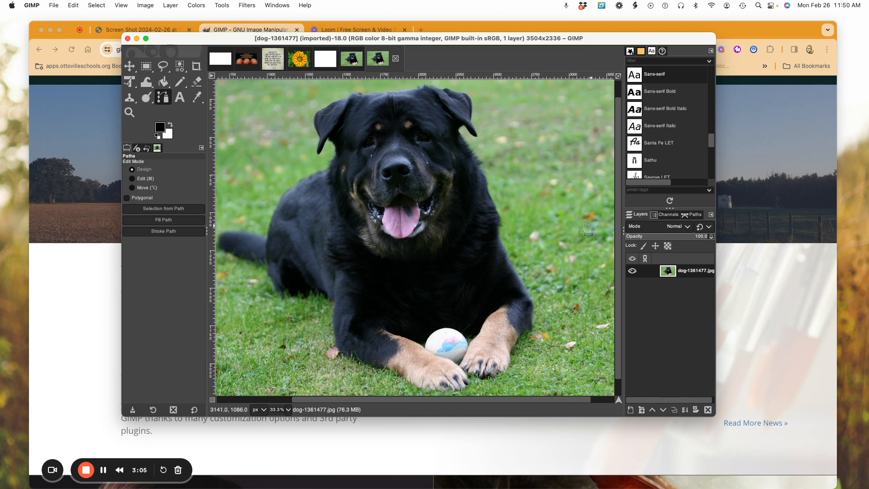
scroll(423, 152, left, 6)
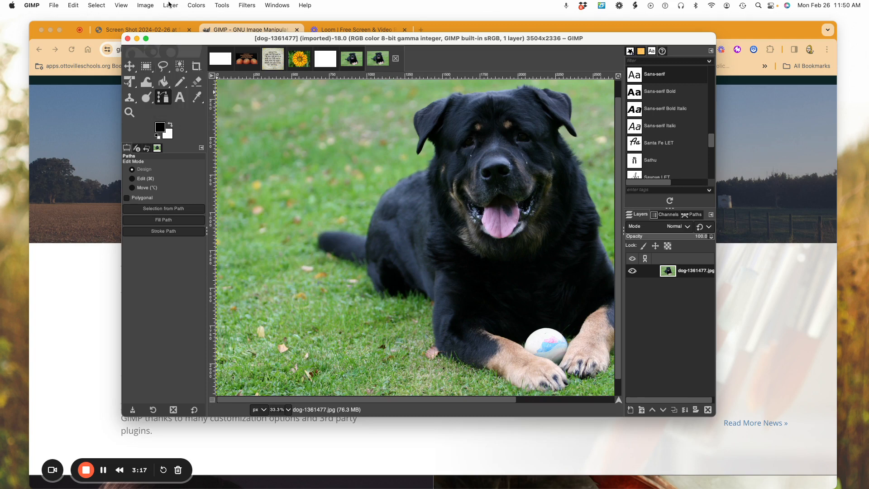
click(169, 5)
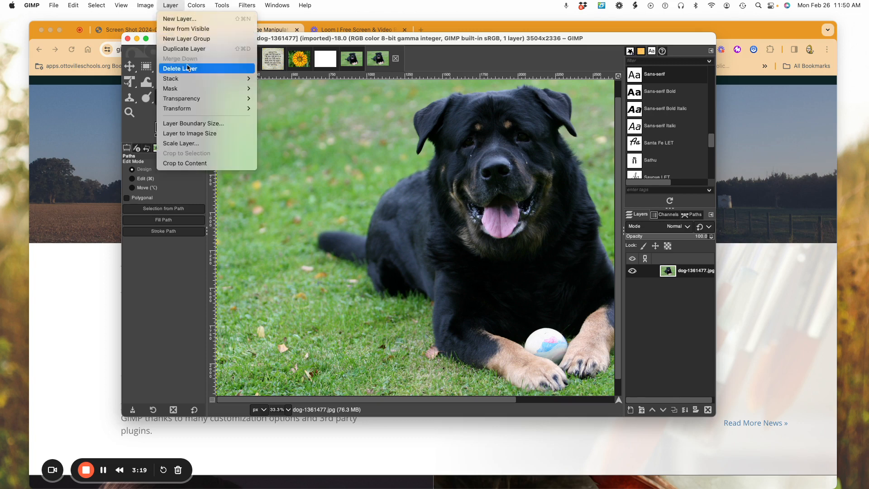
mouse_move(192, 100)
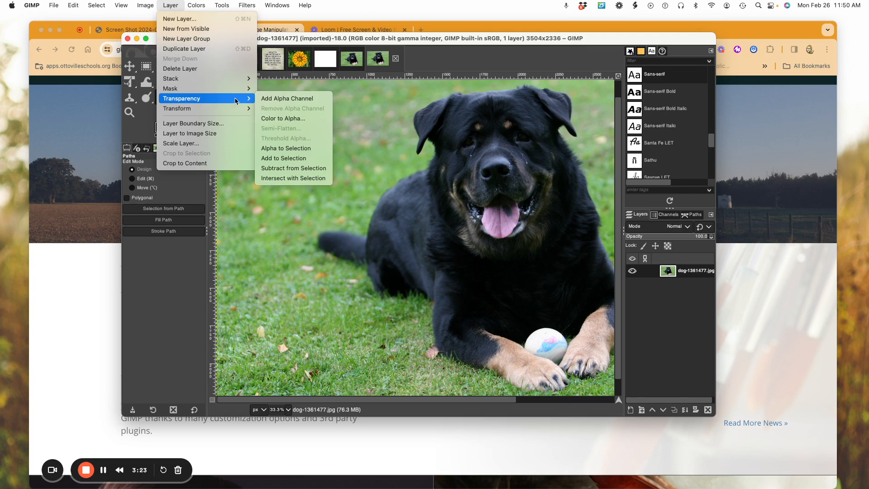
click(268, 99)
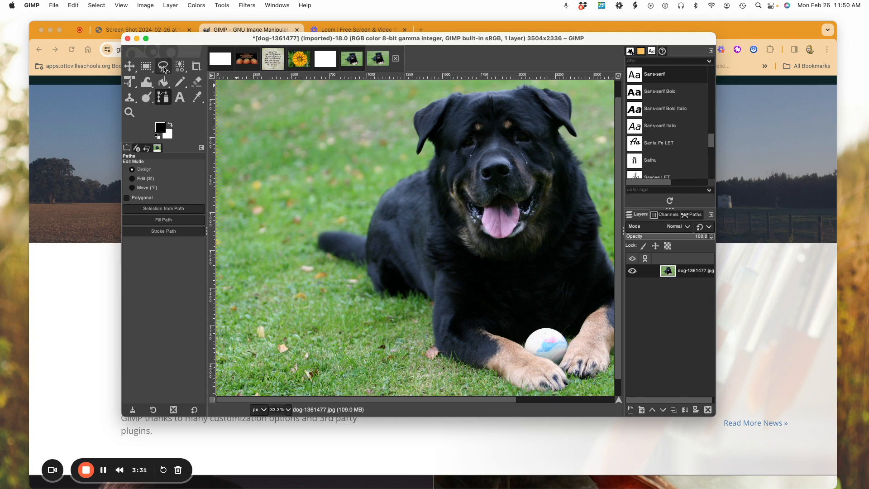
Step: Trace a Free Select outline from the top of the dog's head around its ear, back and tail, and close it at the starting point
scroll(164, 69, down, 1)
click(163, 67)
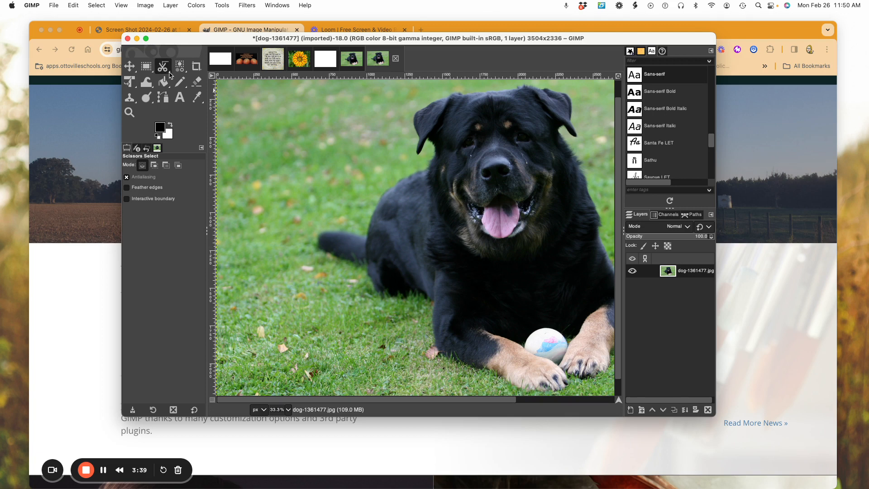
right_click(167, 71)
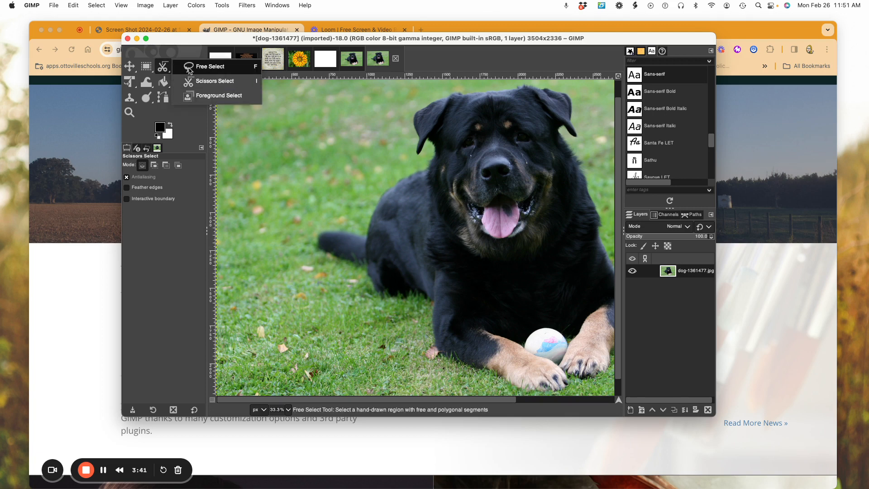
click(189, 68)
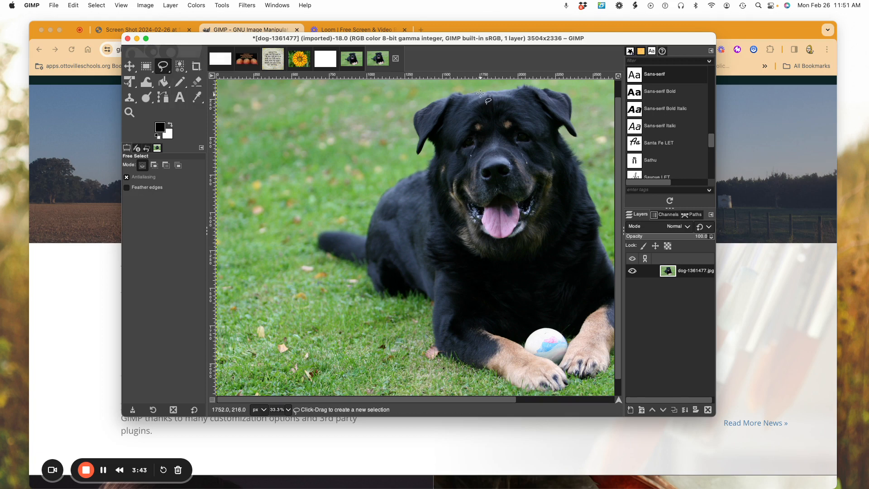
click(477, 92)
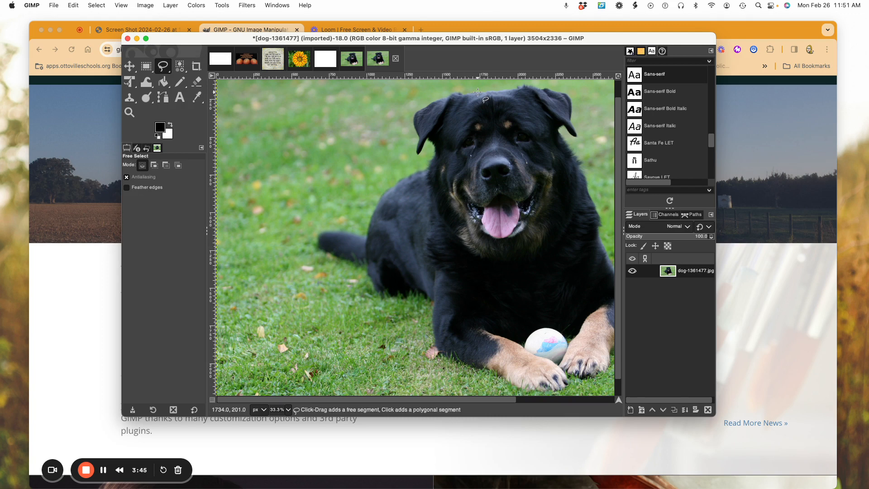
mouse_move(454, 94)
mouse_down()
mouse_move(416, 116)
mouse_move(417, 150)
mouse_move(427, 137)
mouse_move(429, 168)
mouse_move(390, 186)
mouse_move(364, 242)
mouse_move(333, 235)
mouse_move(320, 242)
mouse_move(331, 248)
mouse_up()
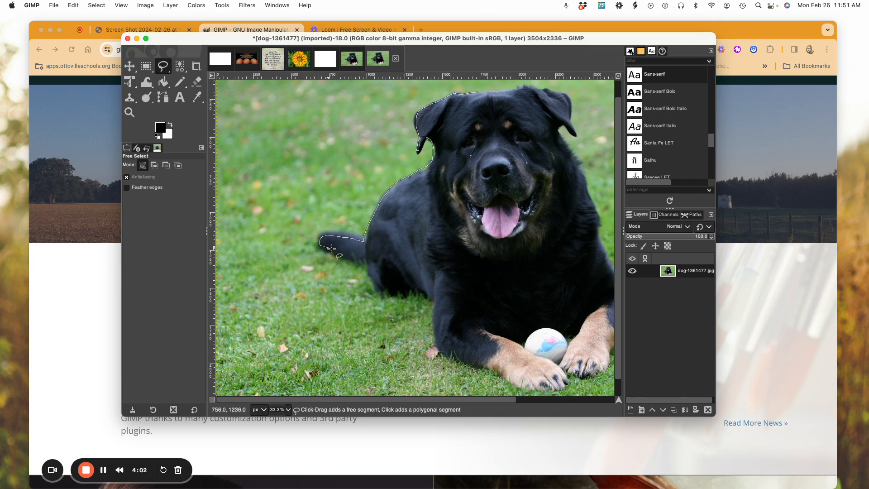
scroll(365, 255, down, 1)
click(365, 254)
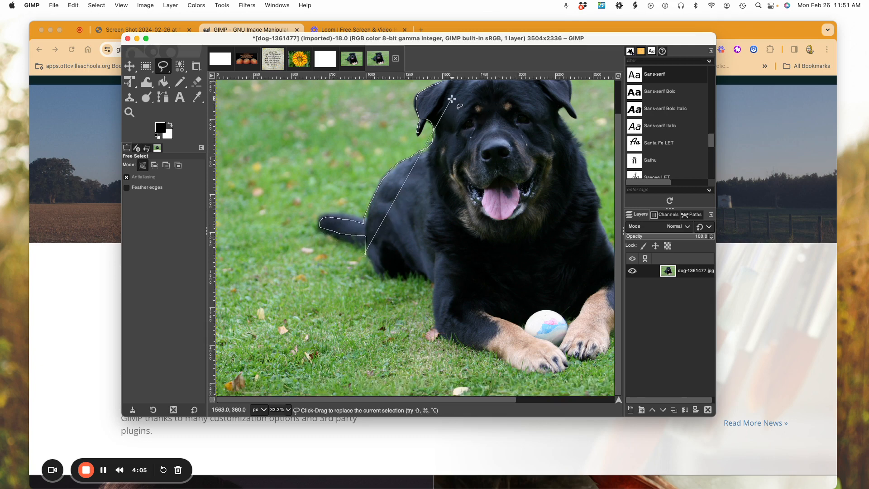
scroll(450, 131, up, 2)
scroll(446, 132, right, 5)
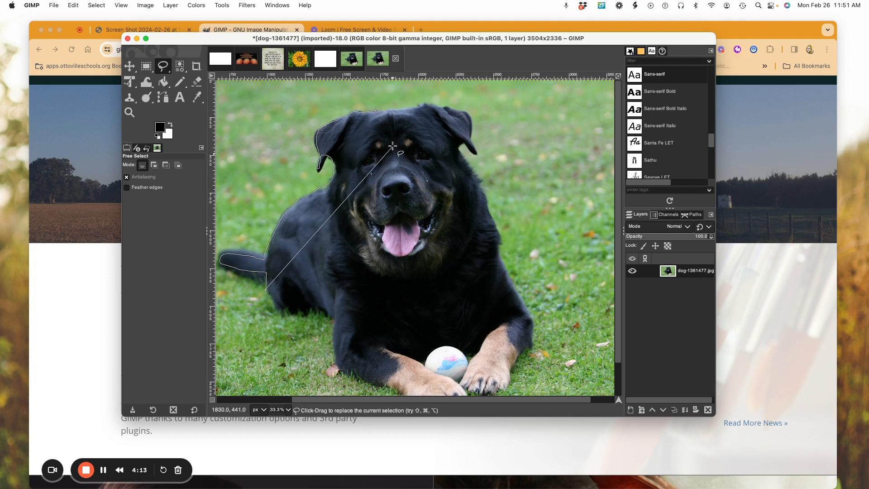
click(378, 110)
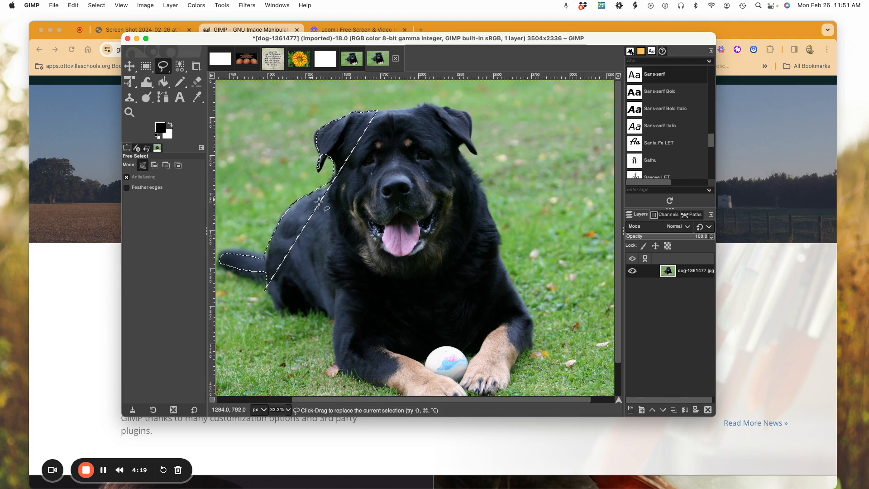
Step: Switch to the open flower-1371413 image and feather its flower selection by 5 px
click(307, 64)
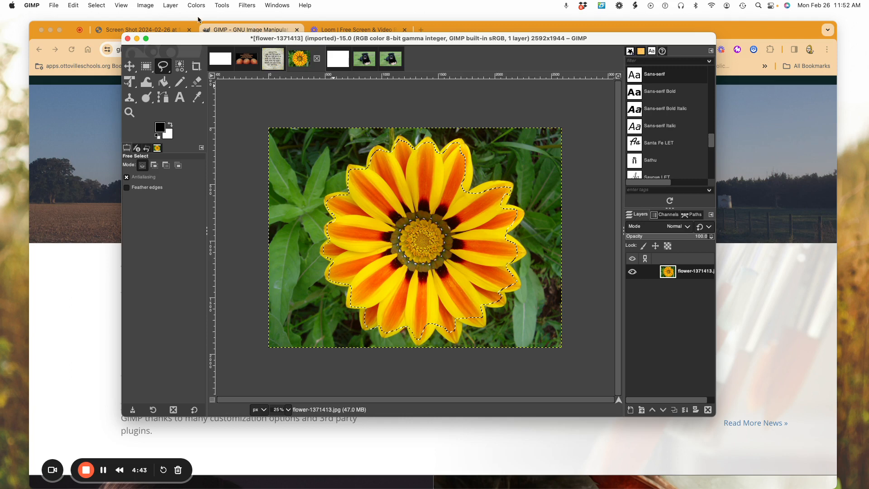
click(101, 8)
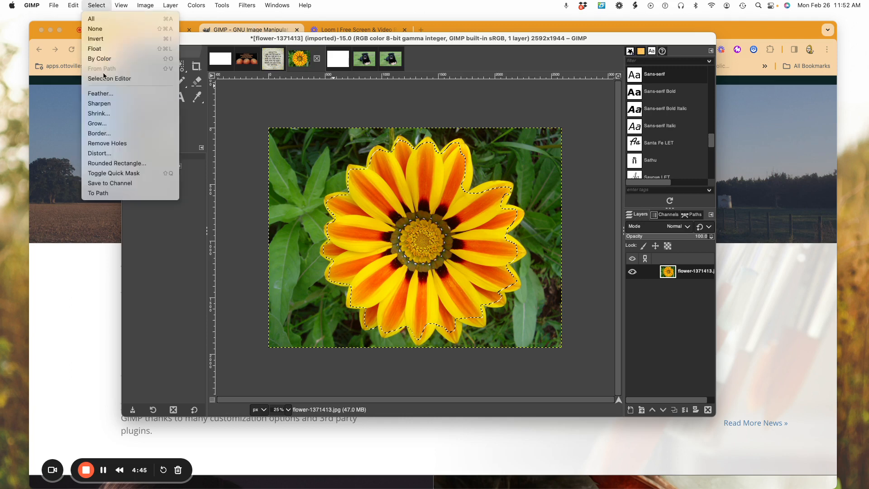
click(106, 95)
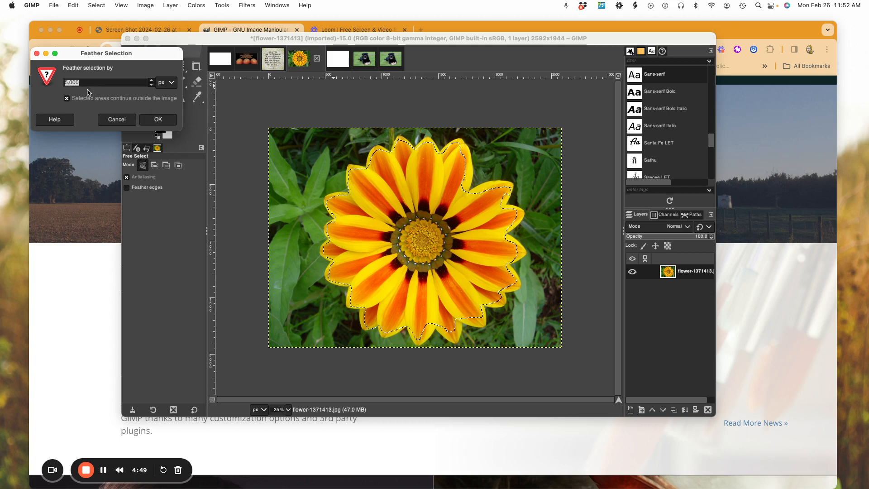
click(168, 123)
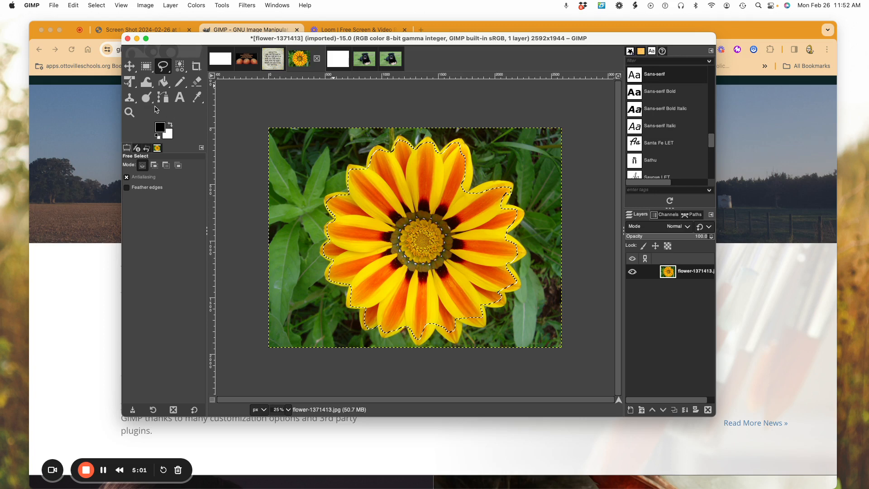
Step: Invert the flower selection and clear the background around the flower
click(104, 7)
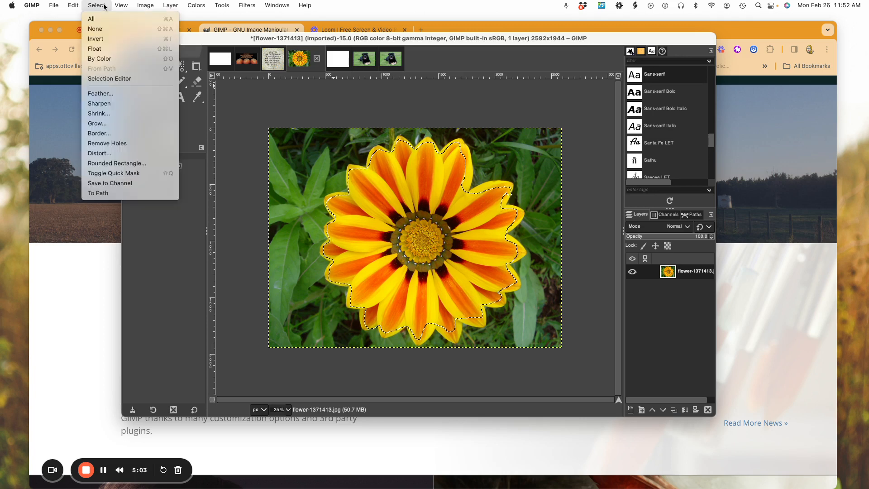
click(113, 39)
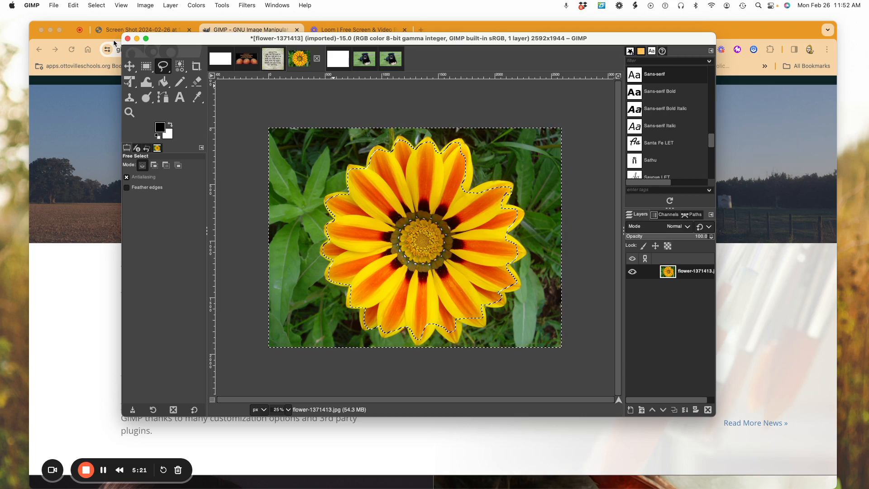
click(75, 5)
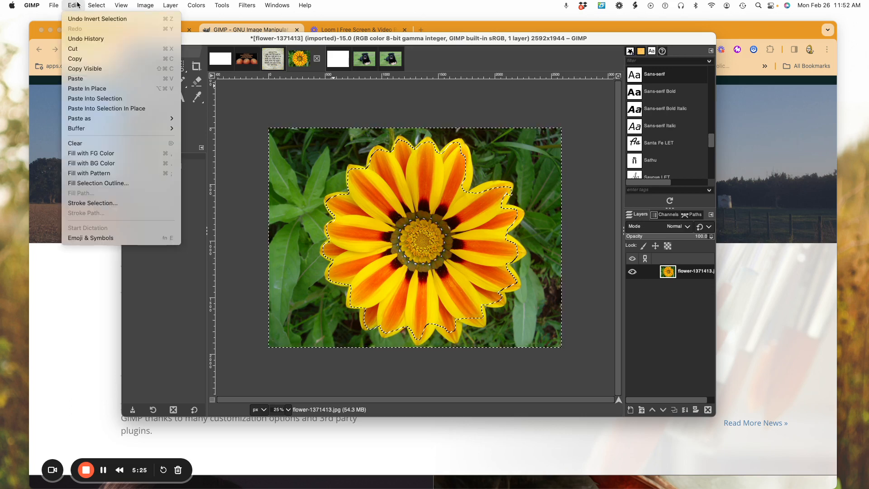
click(99, 143)
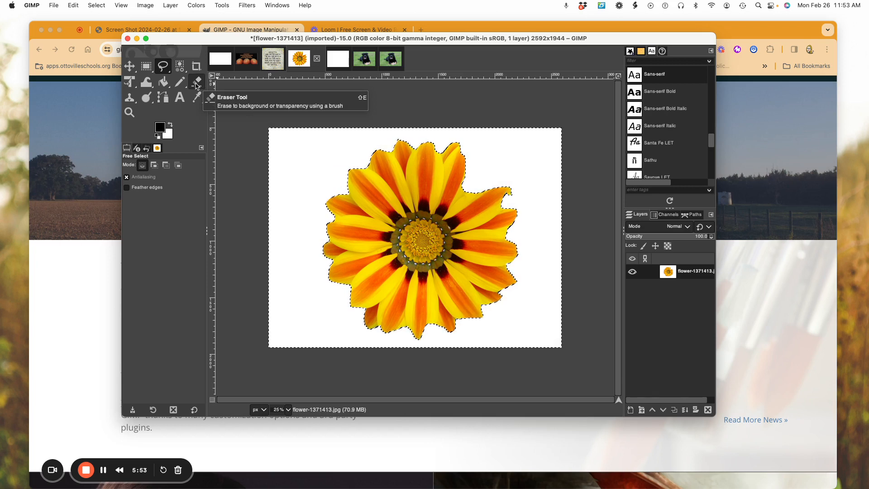
Step: Examine the options of the Eraser tool and the Text tool
click(196, 84)
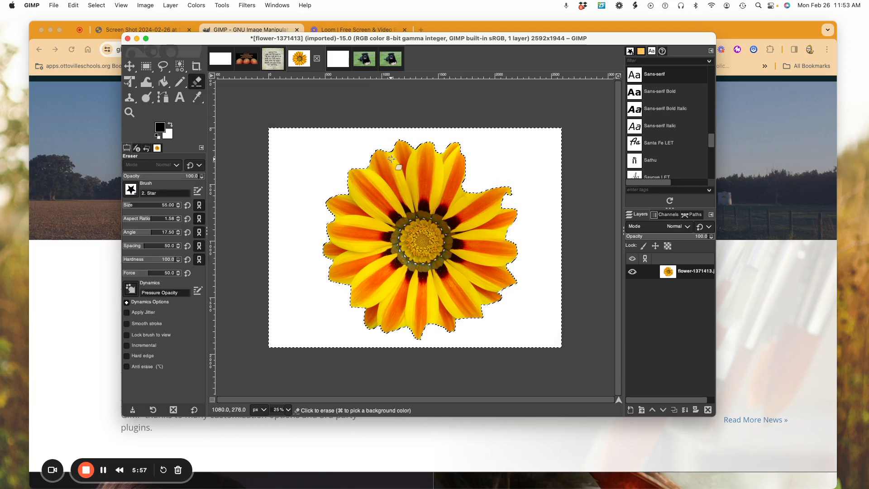
click(181, 102)
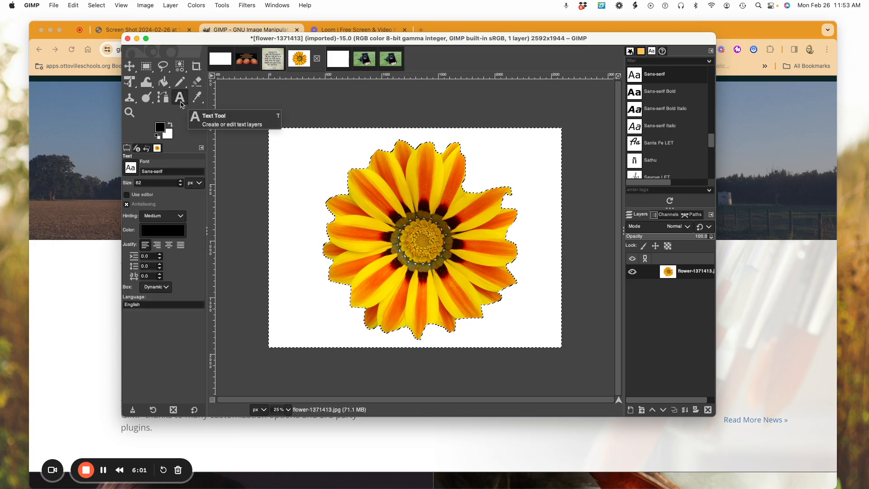
Step: Draw an empty text box on the white area beside the flower's upper-left petals
drag(291, 143, 343, 163)
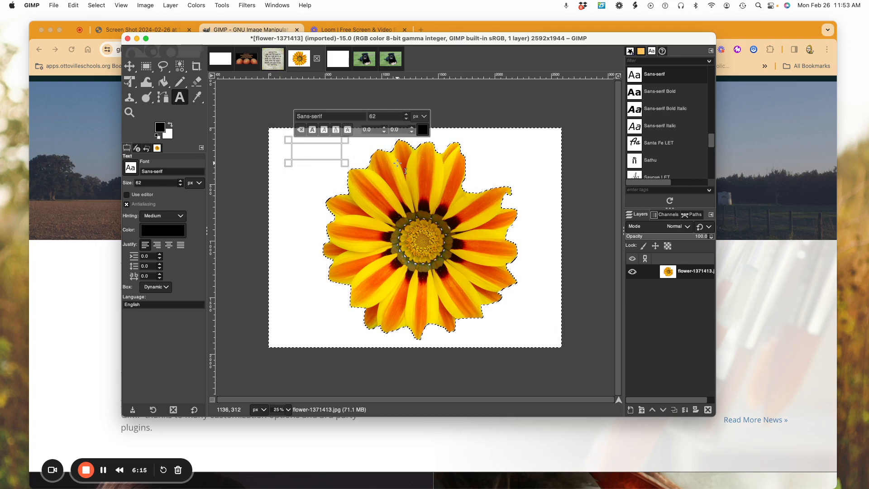
click(170, 5)
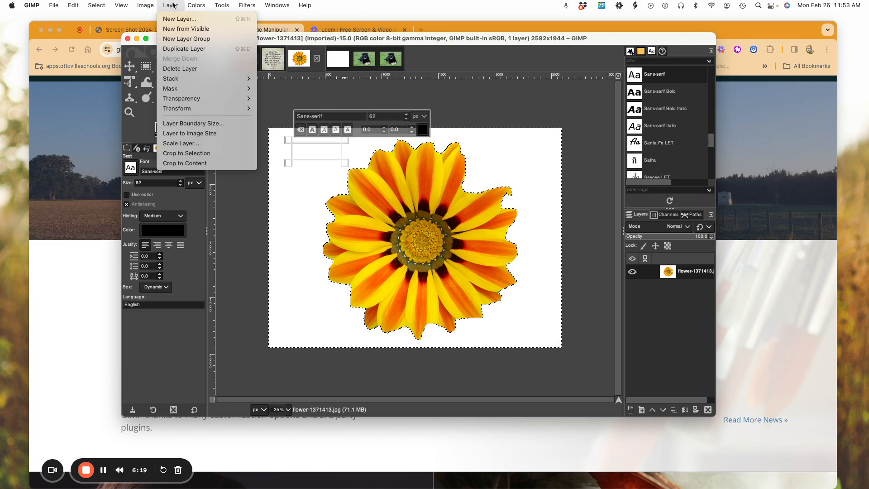
mouse_move(184, 103)
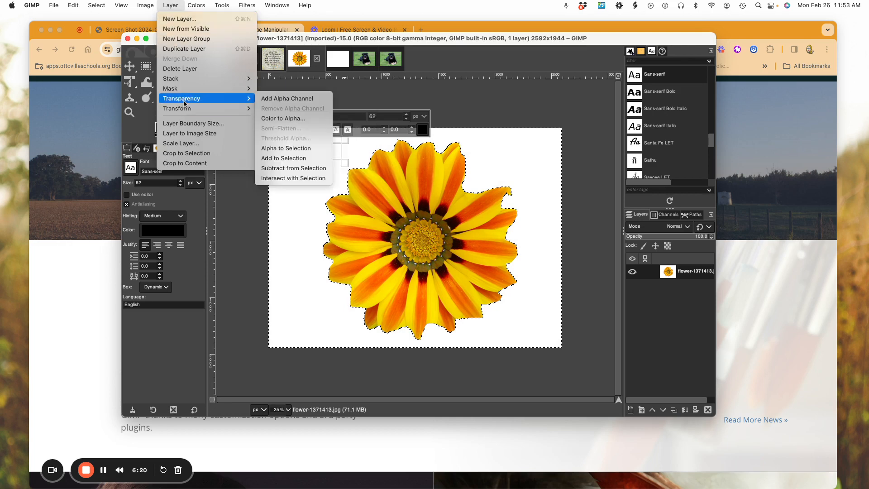
click(281, 99)
click(106, 4)
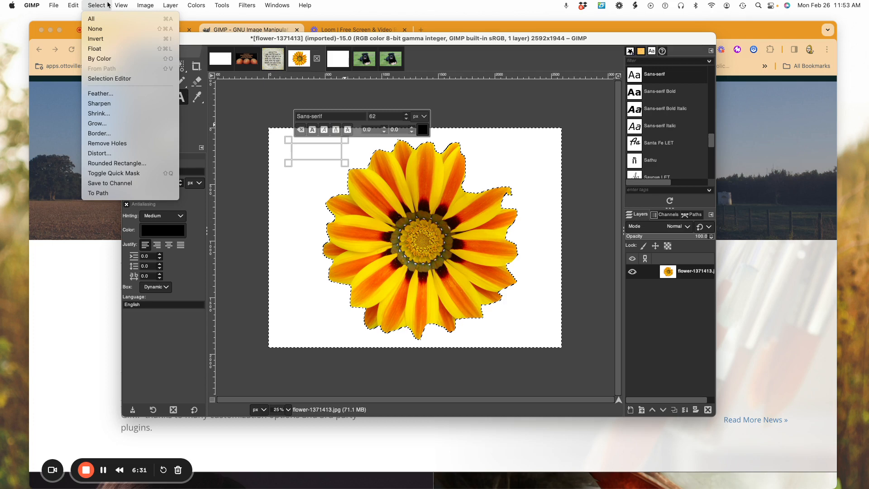
mouse_move(121, 5)
click(255, 95)
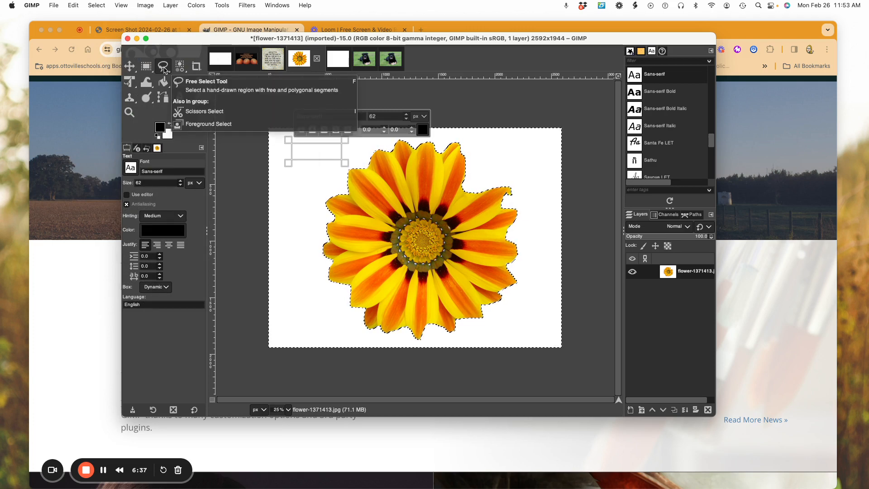
Step: Activate the Free Select tool for outlining a hand-drawn region on the flower image
click(163, 68)
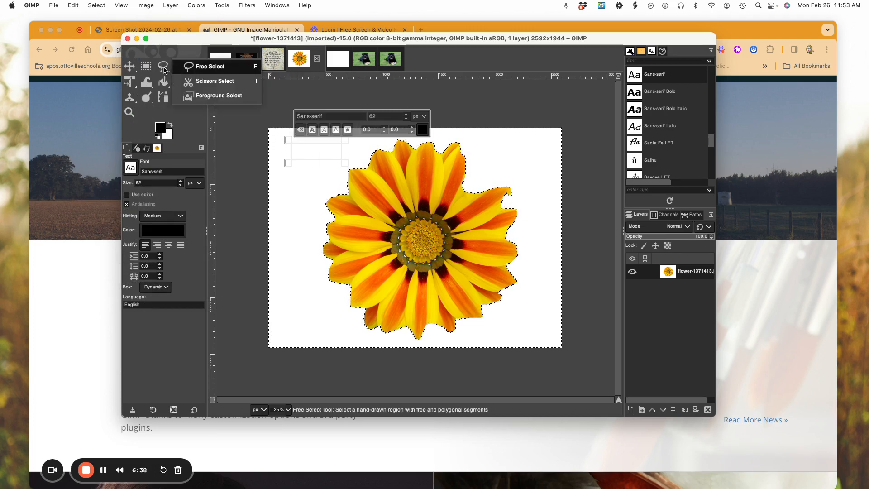
click(209, 67)
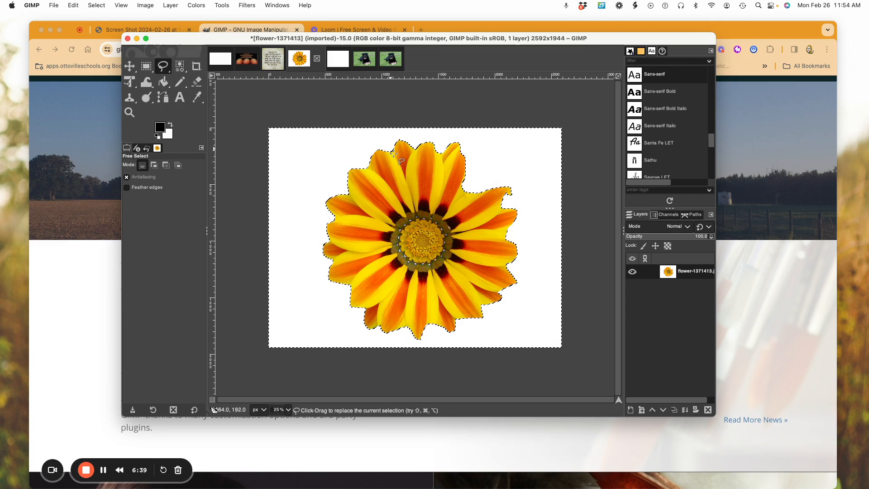